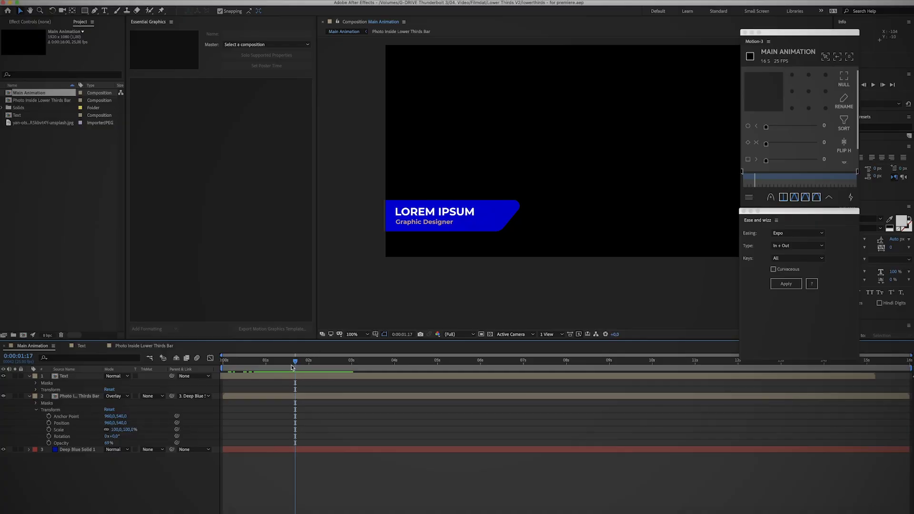
Preview the lower-third animation, then open the Text composition and scrub its animation
mouse_move(290, 366)
left_mouse_down()
mouse_move(235, 366)
mouse_move(301, 366)
left_mouse_up()
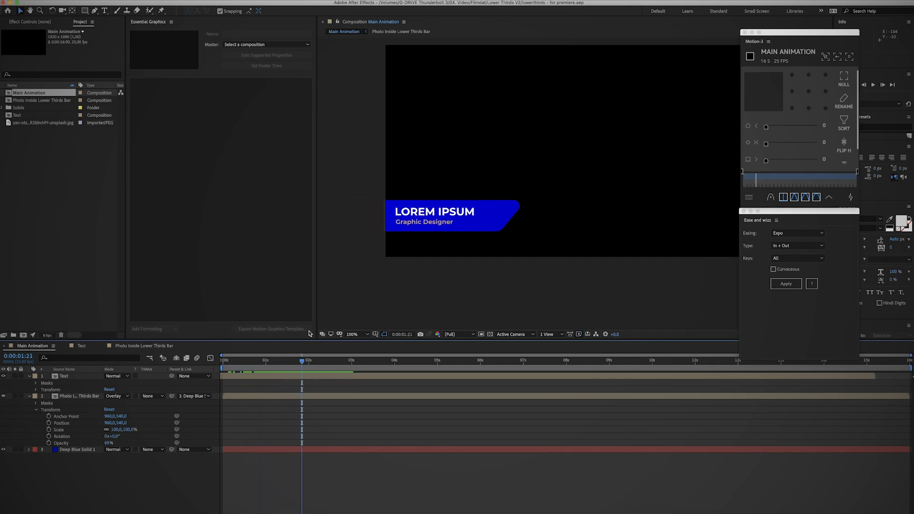
left_click(409, 218)
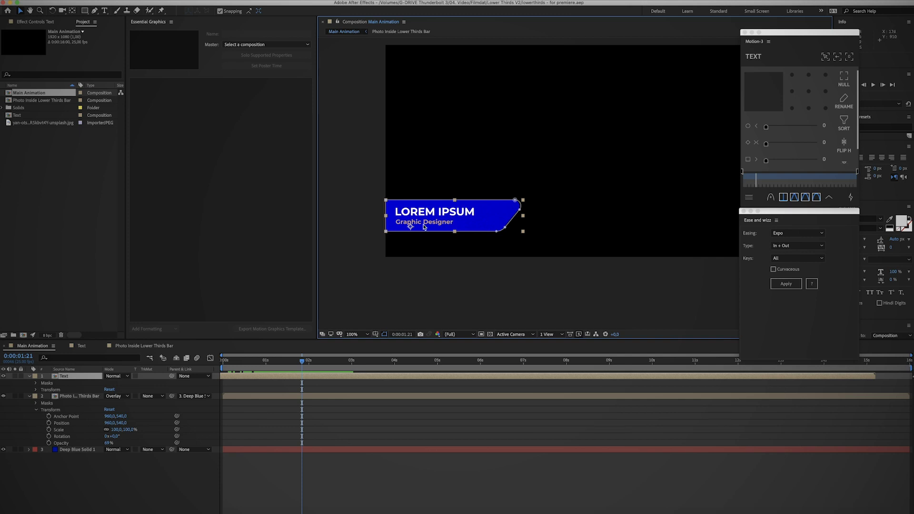
left_click(366, 211)
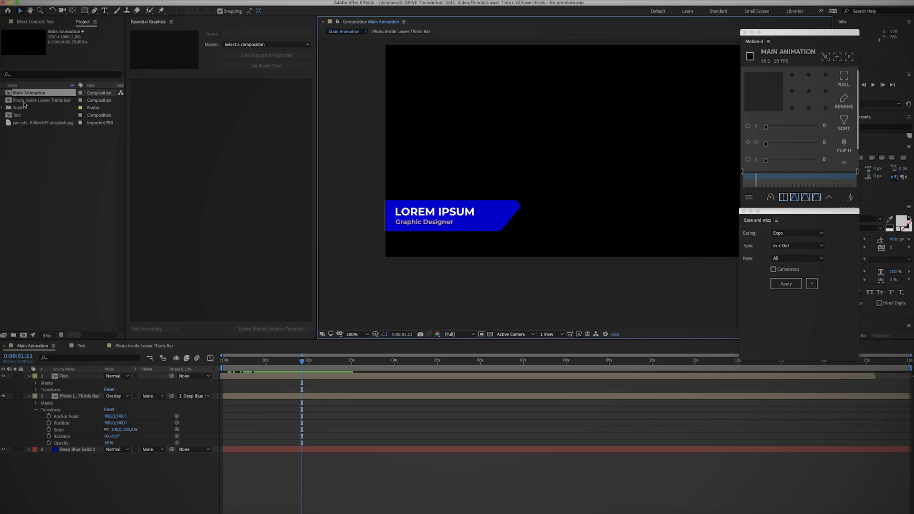
double_click(18, 115)
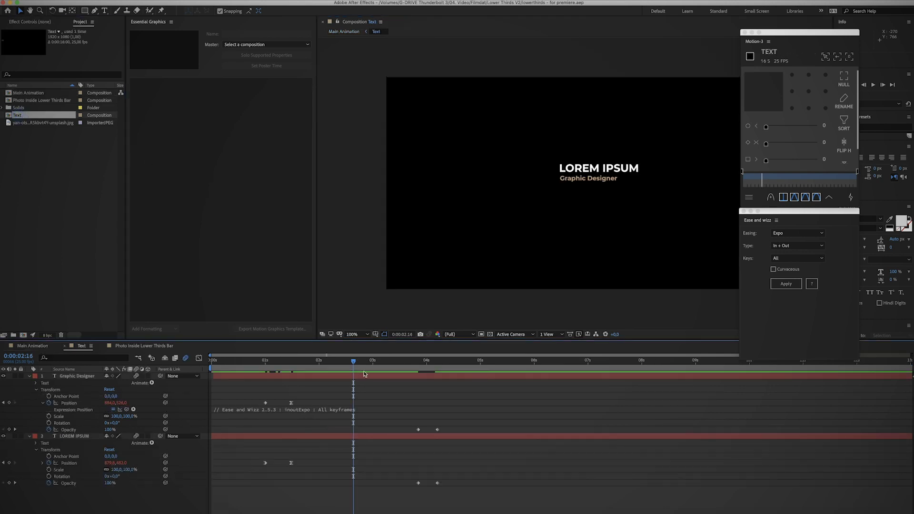
left_click_drag(353, 364, 410, 365)
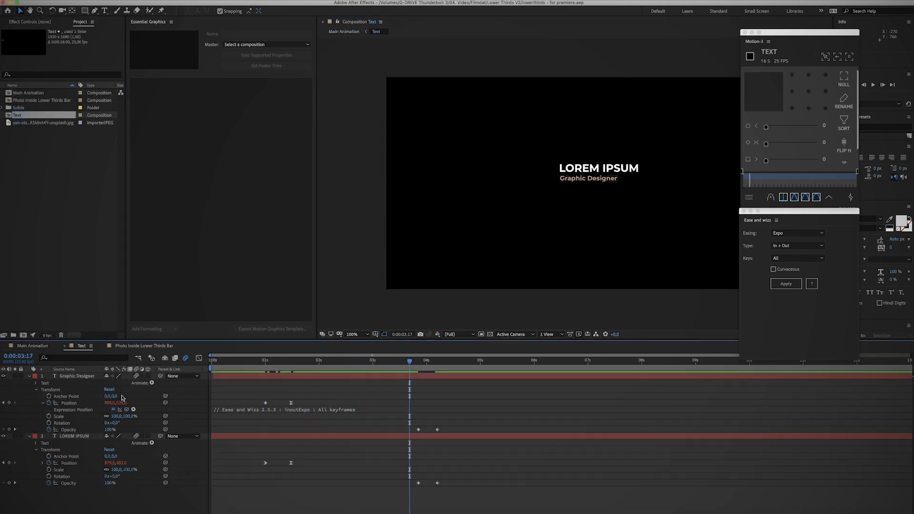
Inspect the Photo Inside Lower Thirds Bar composition, return to Main Animation, and zoom 200% then back to 100%
double_click(38, 101)
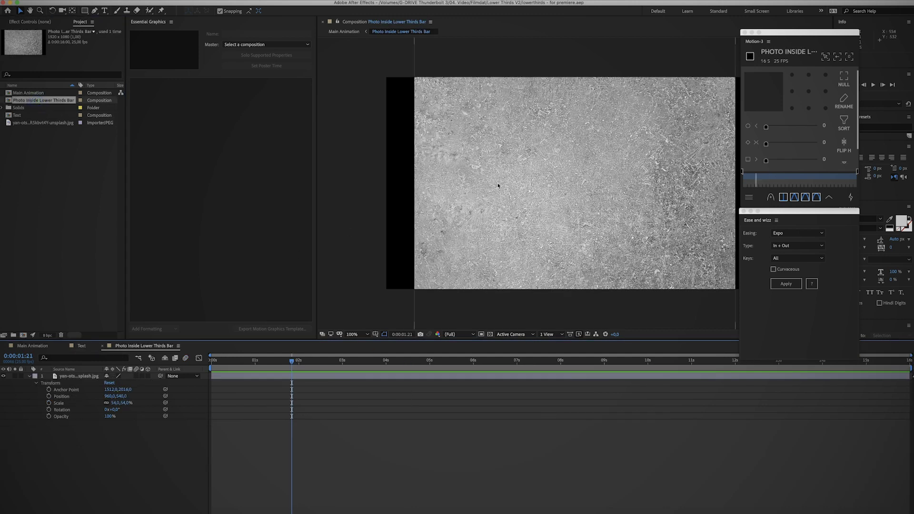
double_click(38, 93)
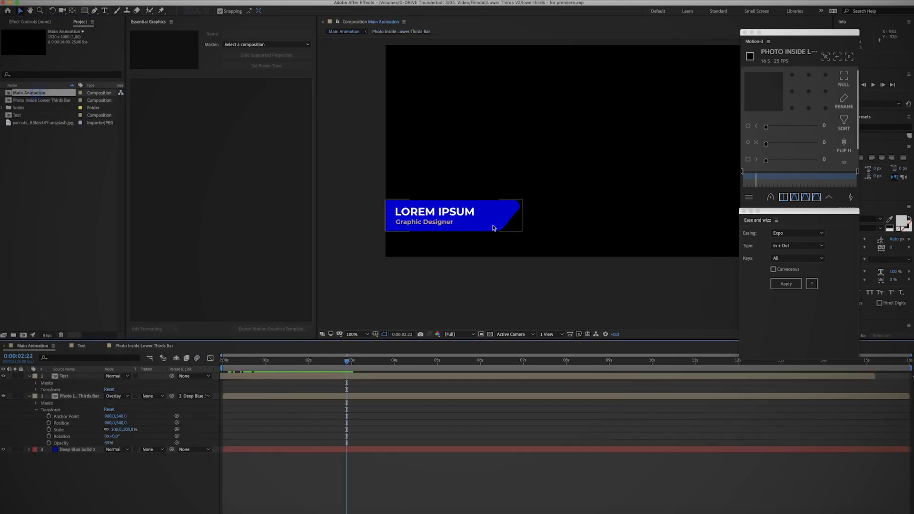
key("period")
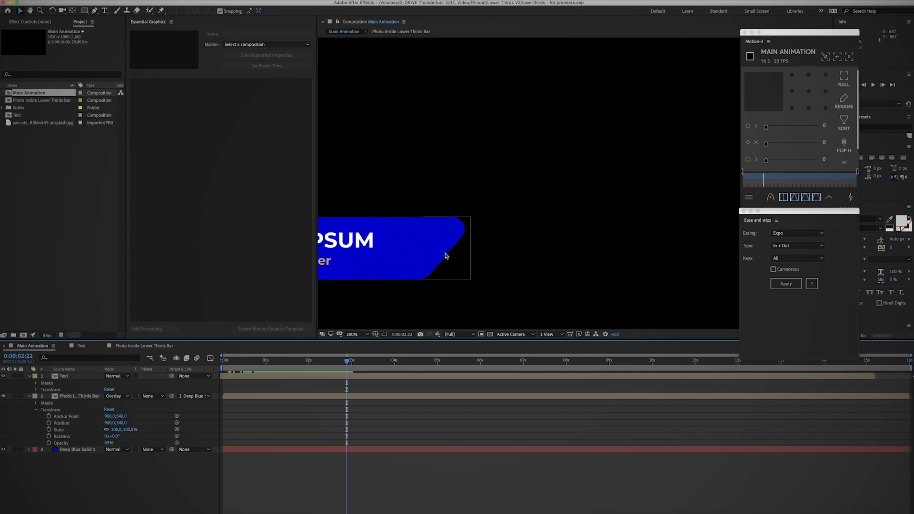
key("comma")
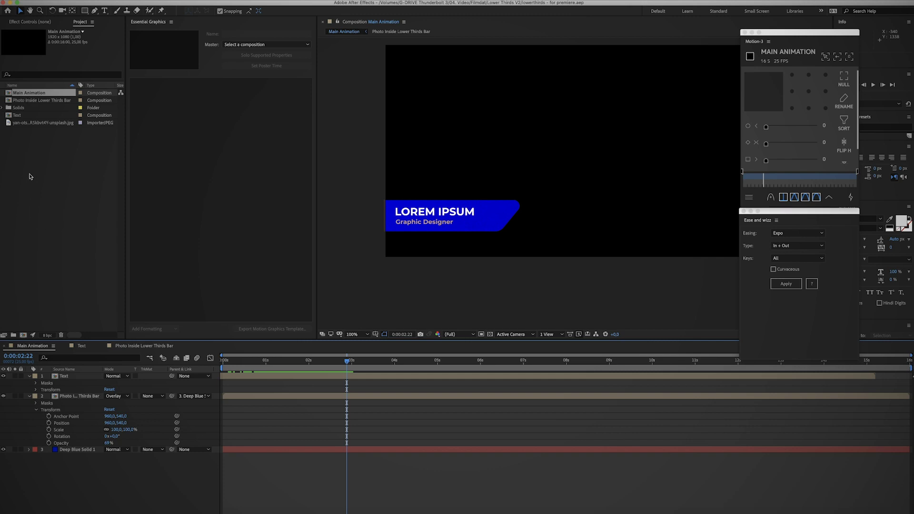
Collapse the Text and photo layer properties, then select each of the three layers in turn
left_click(26, 378)
left_click(29, 376)
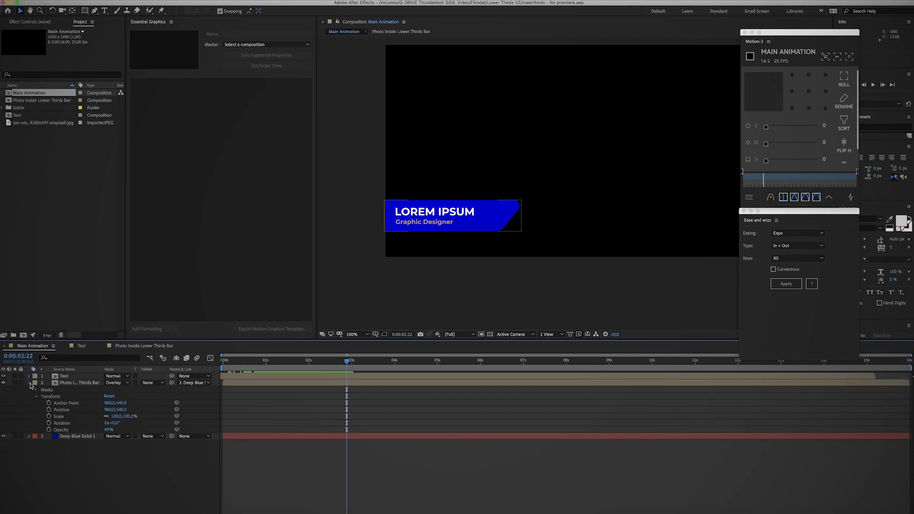
left_click(29, 384)
left_click(65, 376)
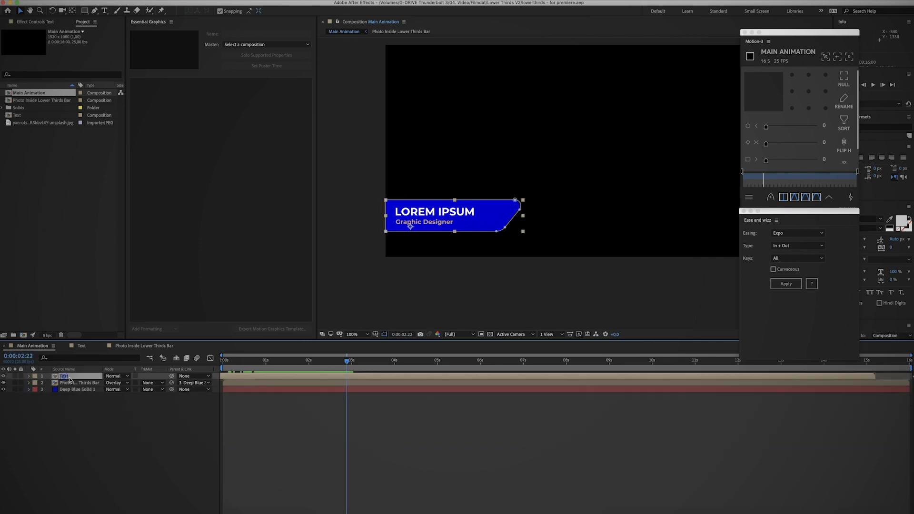
left_click(75, 383)
left_click(82, 390)
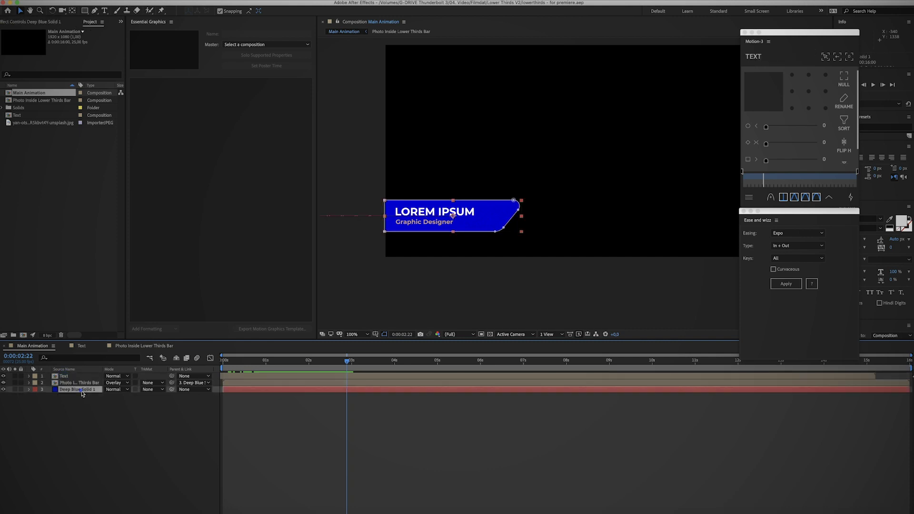
Hide and re-show the Deep Blue Solid 1 layer, then deselect it
left_click(4, 389)
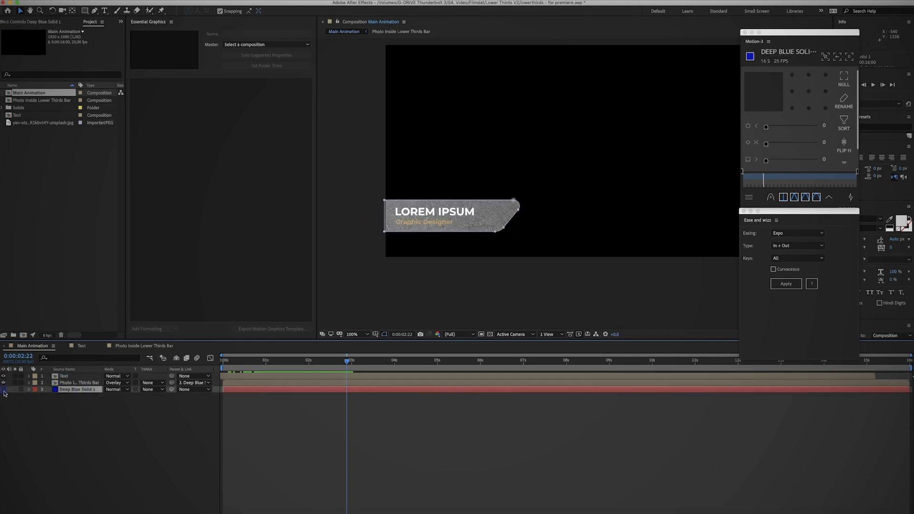
left_click(4, 389)
left_click(81, 422)
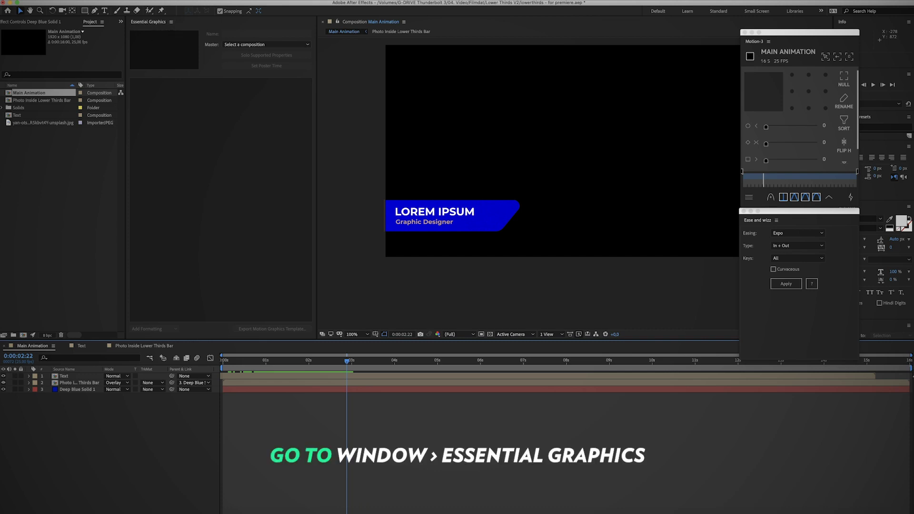
left_click(235, 0)
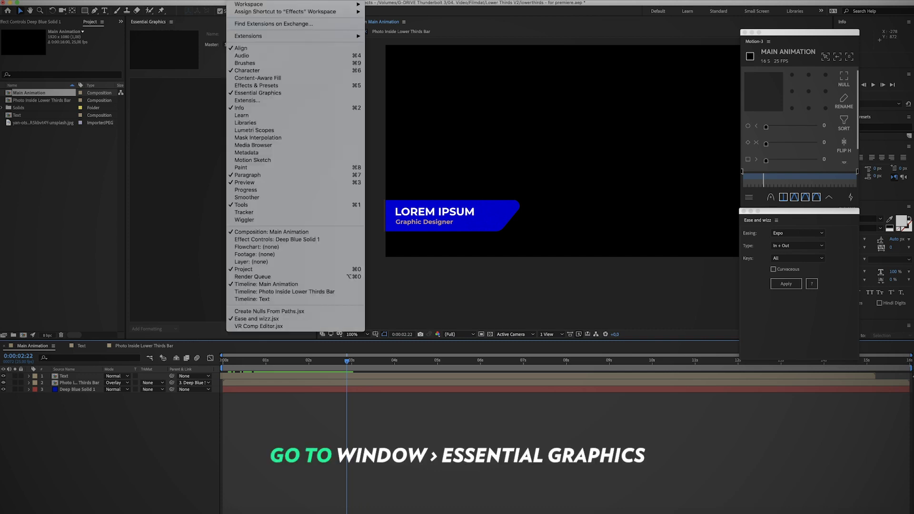
Open Essential Graphics, pick Main Animation as the master, and name the template 'Lower Thirds'
left_click(257, 95)
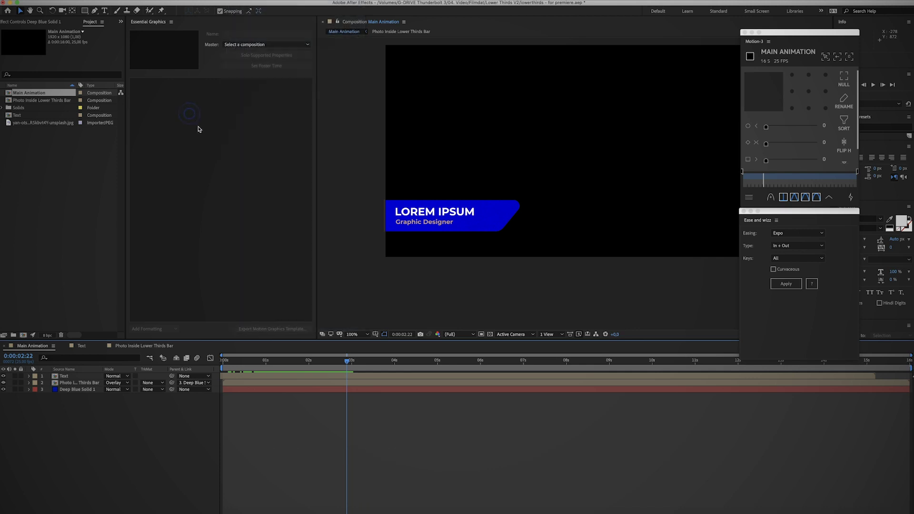
left_click(244, 47)
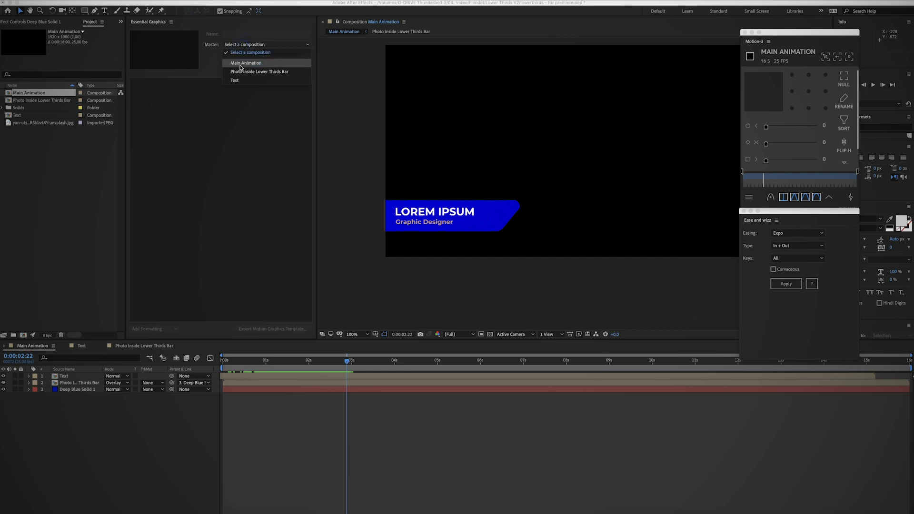
left_click(241, 64)
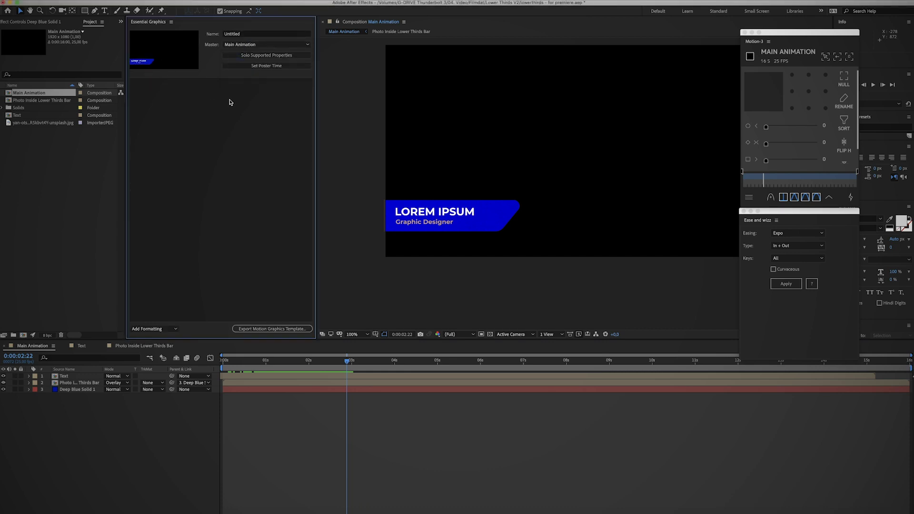
left_click(243, 34)
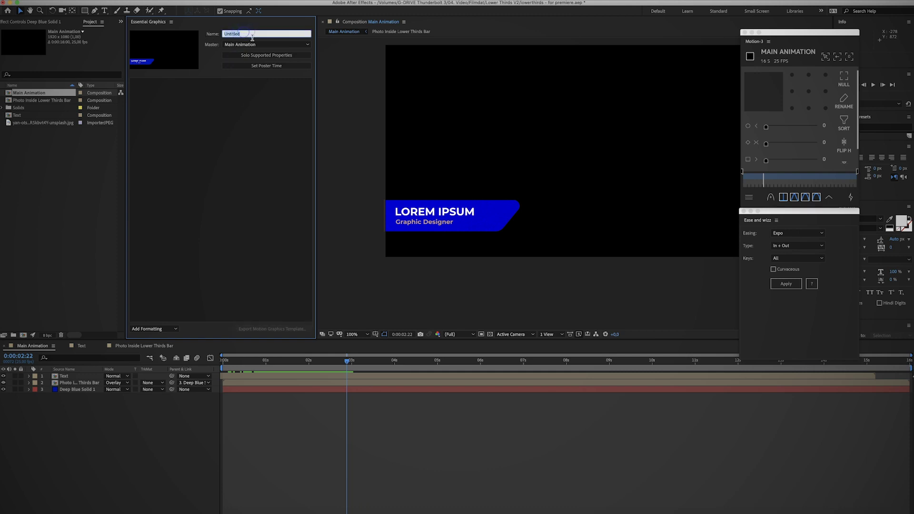
type("Lowe")
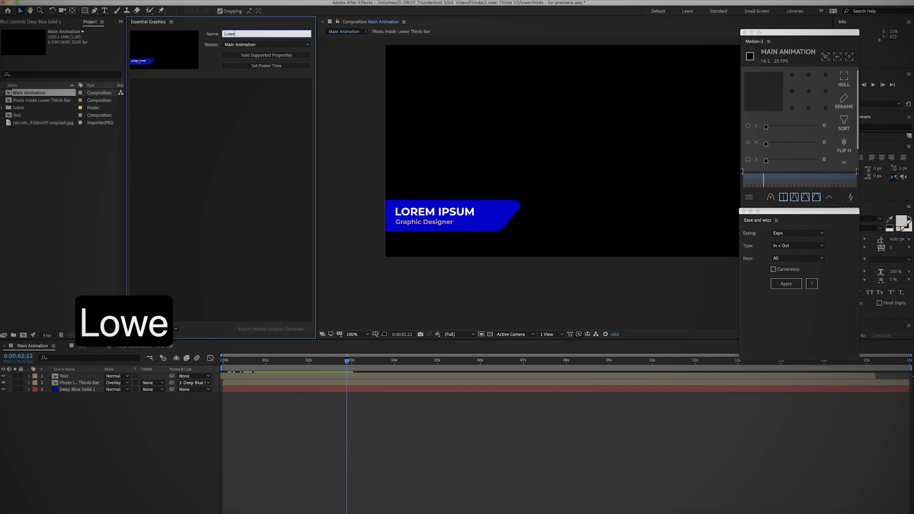
type("r Thirds")
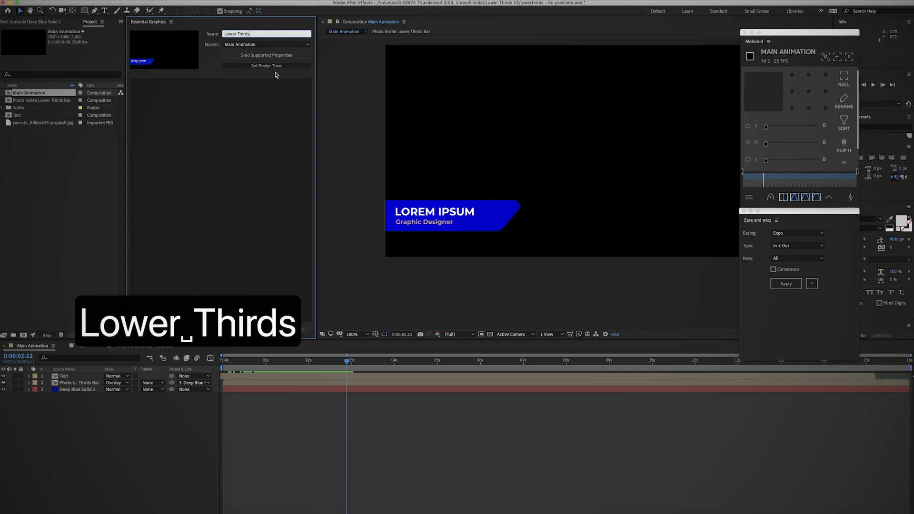
Confirm the 'Lower Thirds' name, turn on Solo Supported Properties, and select the Text layer
left_click(240, 107)
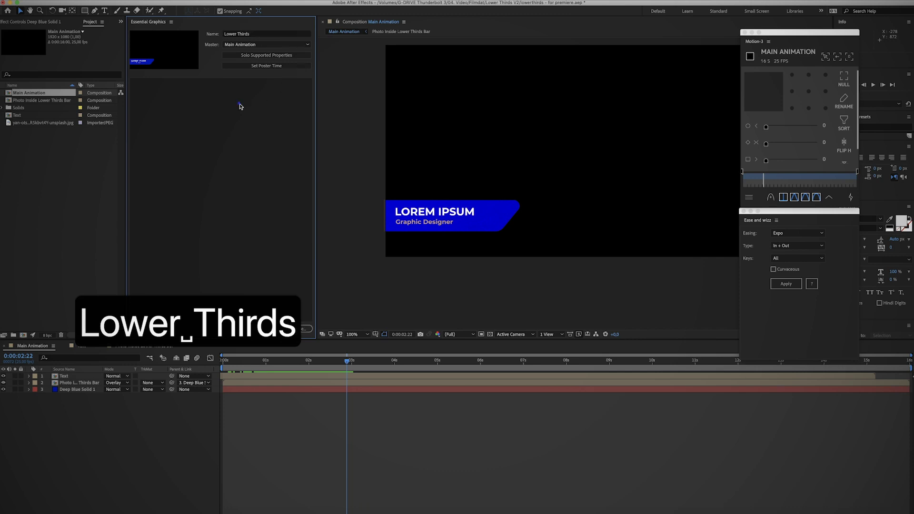
left_click(256, 56)
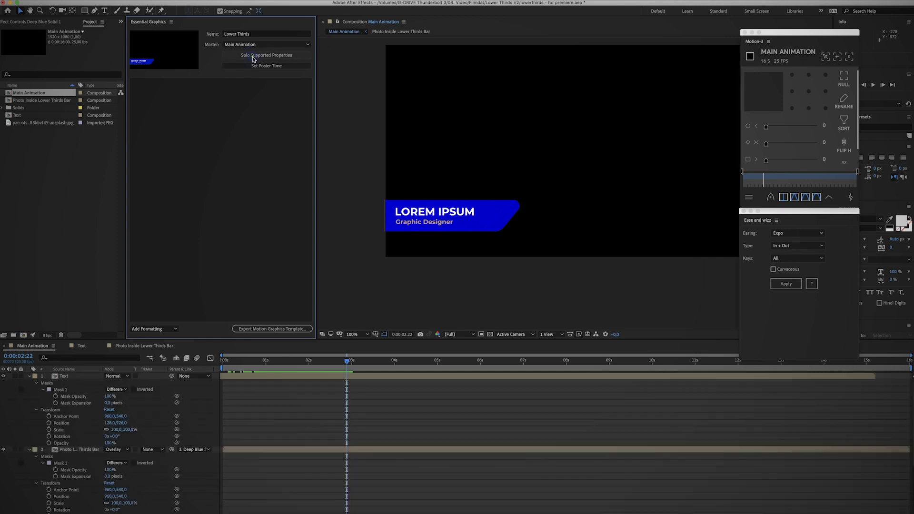
left_click(85, 374)
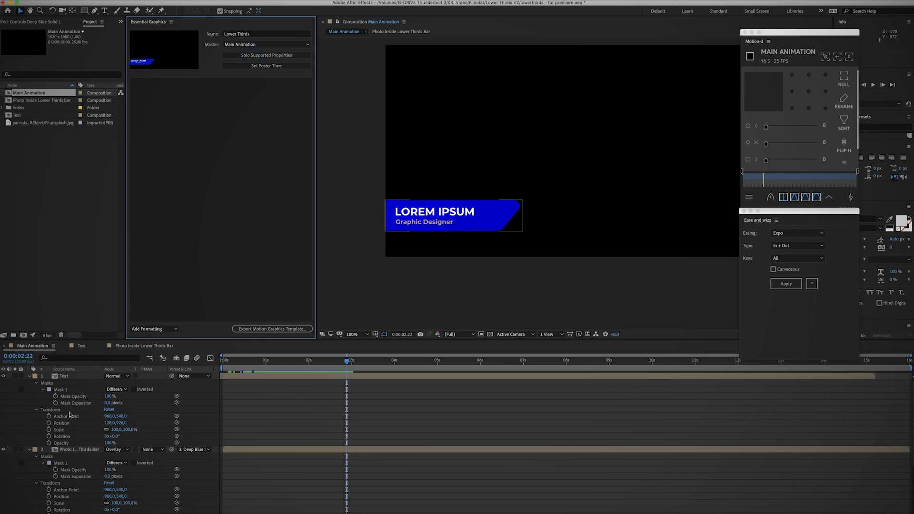
In the Text composition, add the Graphic Designer layer's Source Text to the template
double_click(65, 377)
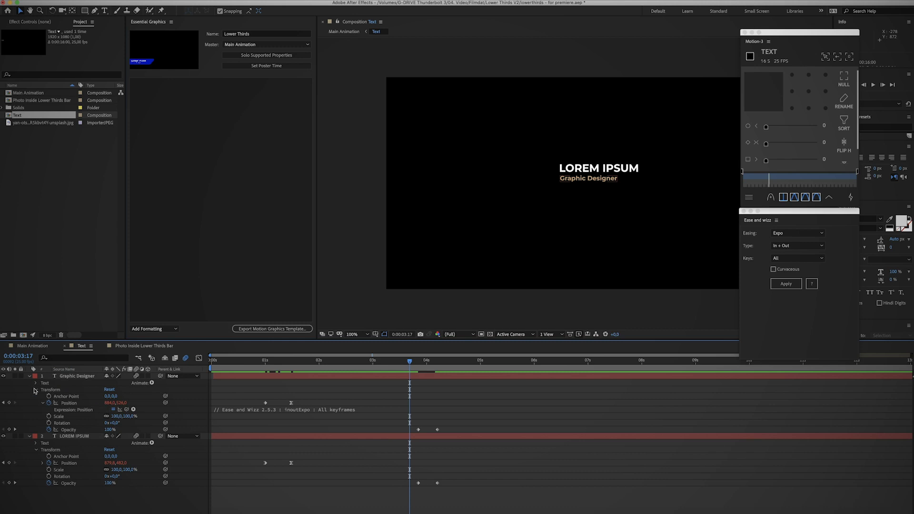
left_click(37, 383)
left_click(66, 390)
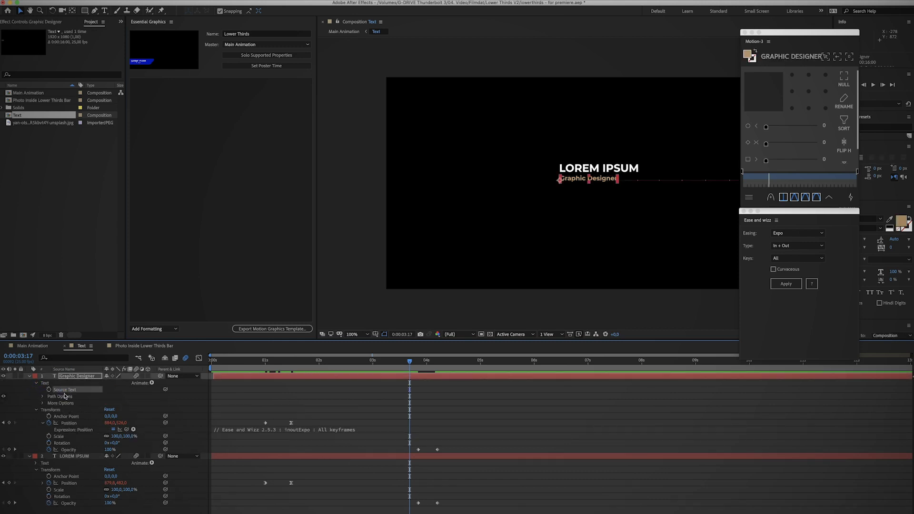
left_click_drag(67, 394, 185, 139)
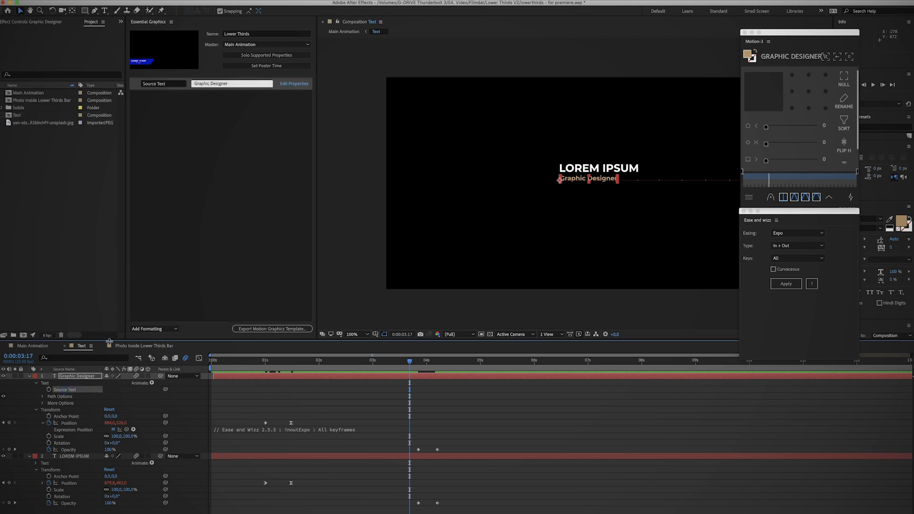
Add the LOREM IPSUM layer's Source Text and change its value to 'FIRSTNAME LASTNAME'
left_click(73, 457)
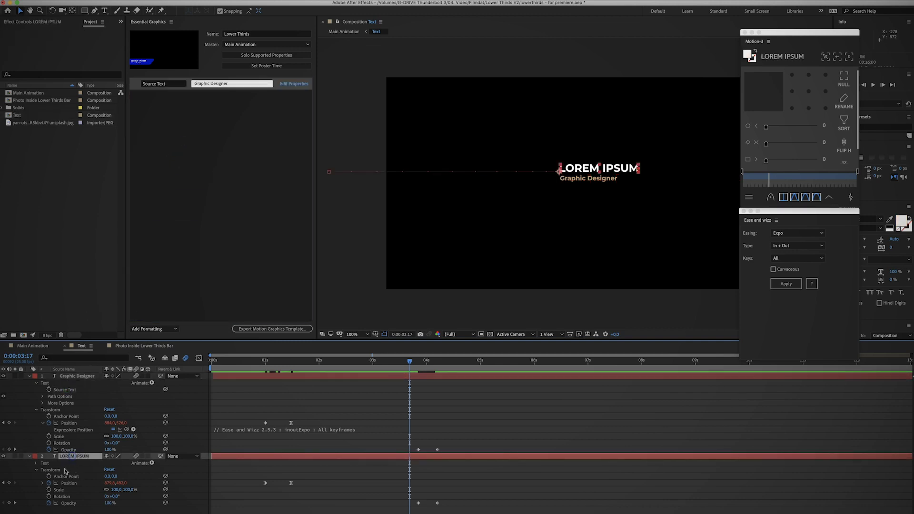
left_click(37, 464)
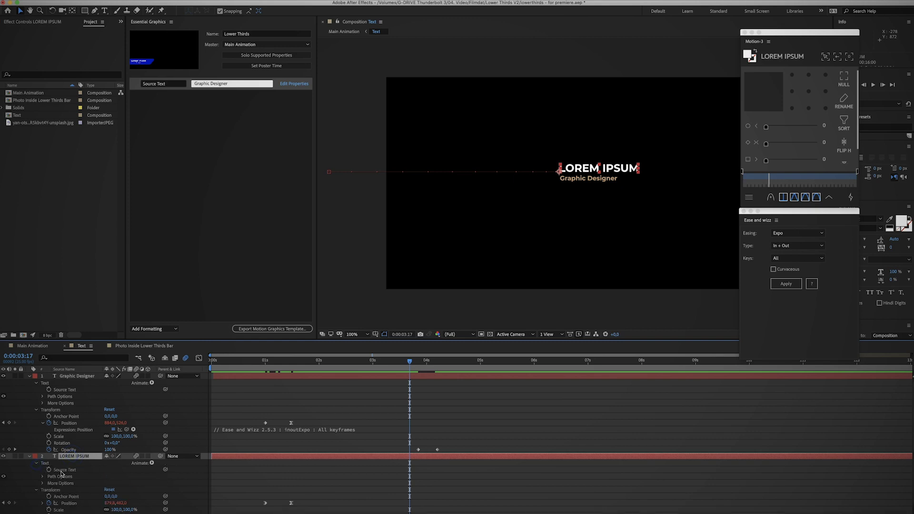
left_click_drag(65, 470, 199, 203)
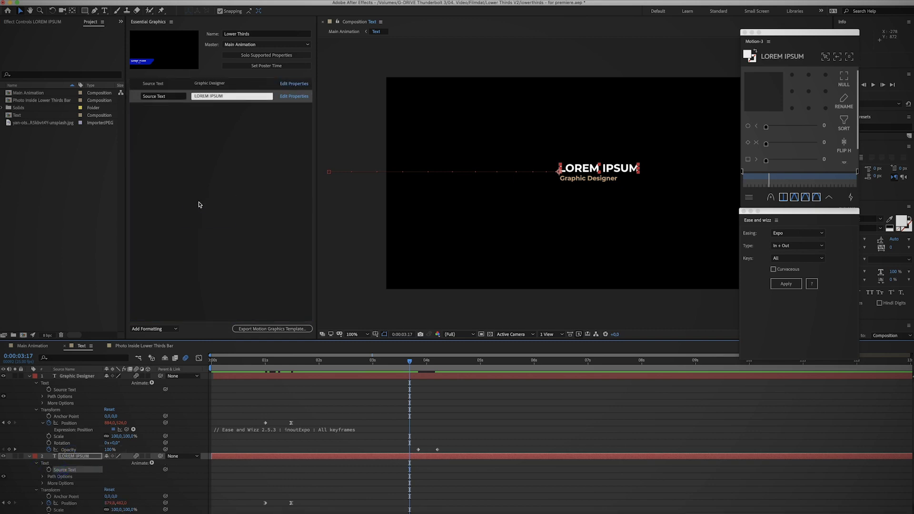
left_click(228, 98)
type("FI")
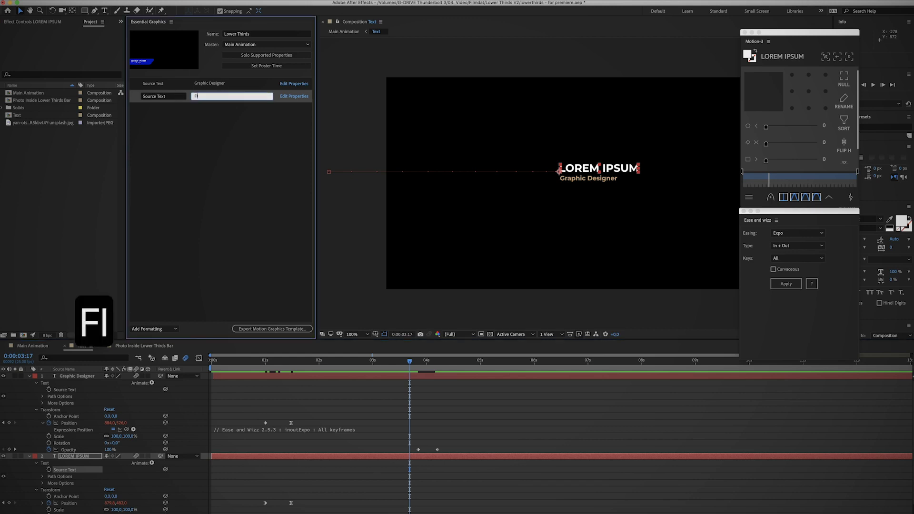
type("RSTNAME LASTNAME")
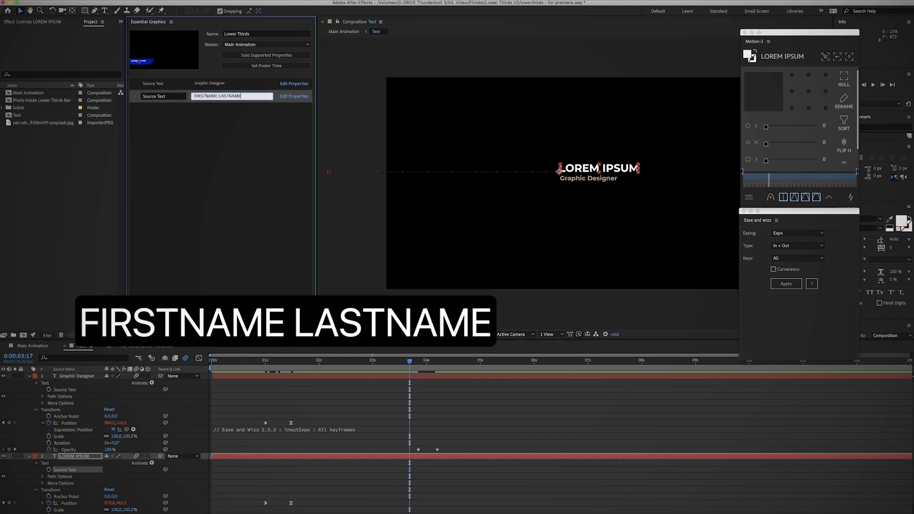
left_click(232, 88)
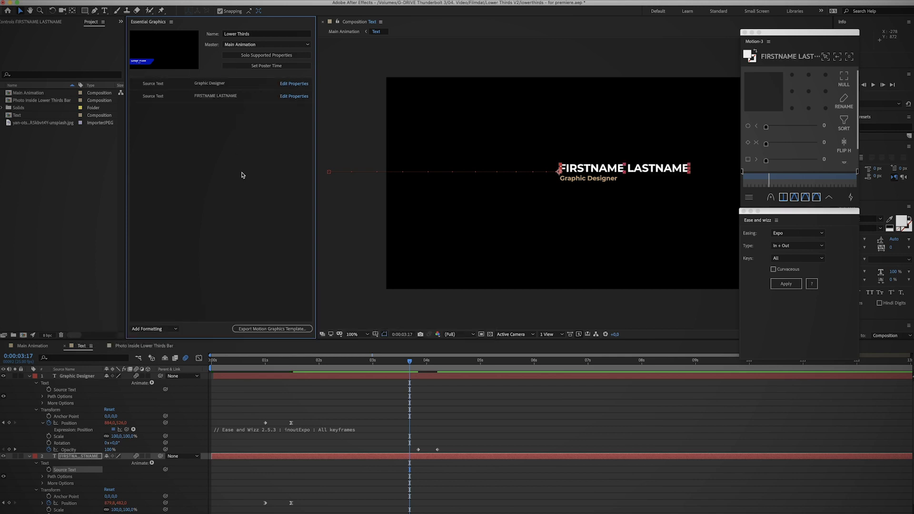
left_click(256, 329)
Start the template export, save the project, and choose Local Drive as the destination
left_click(250, 332)
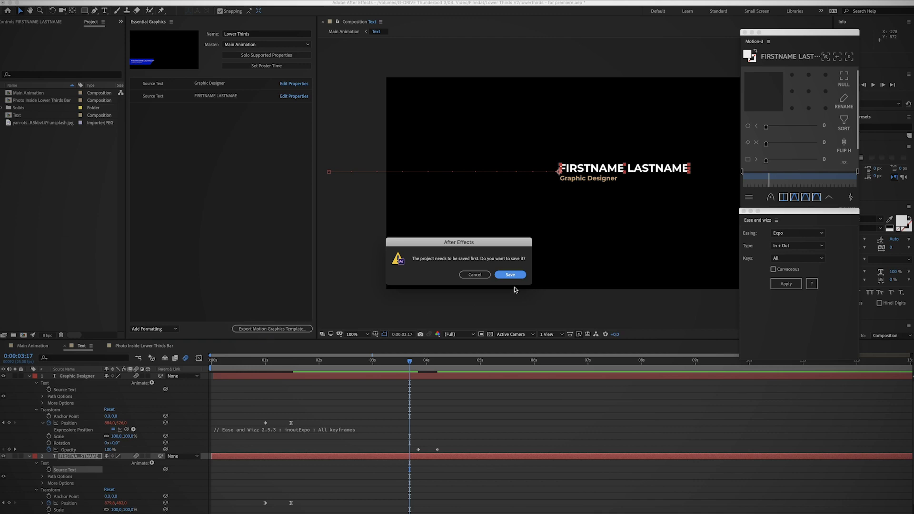
left_click(515, 277)
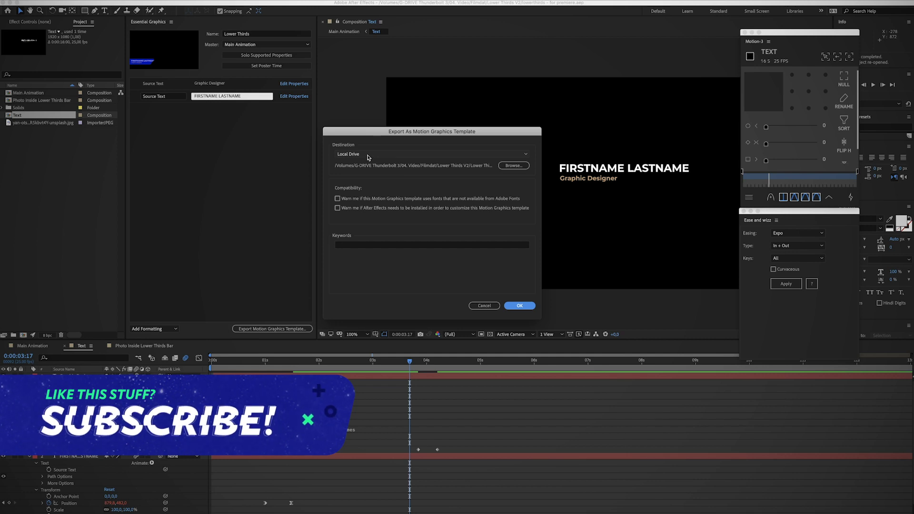
left_click(368, 154)
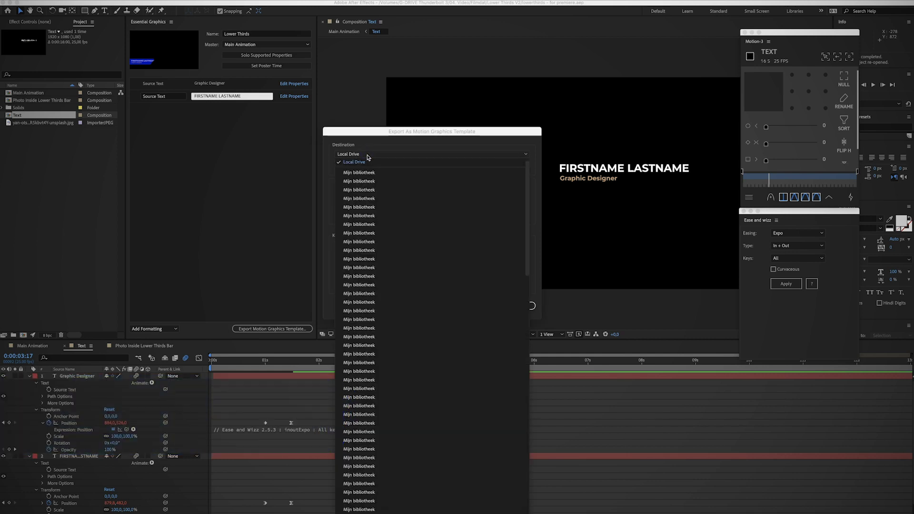
left_click(366, 158)
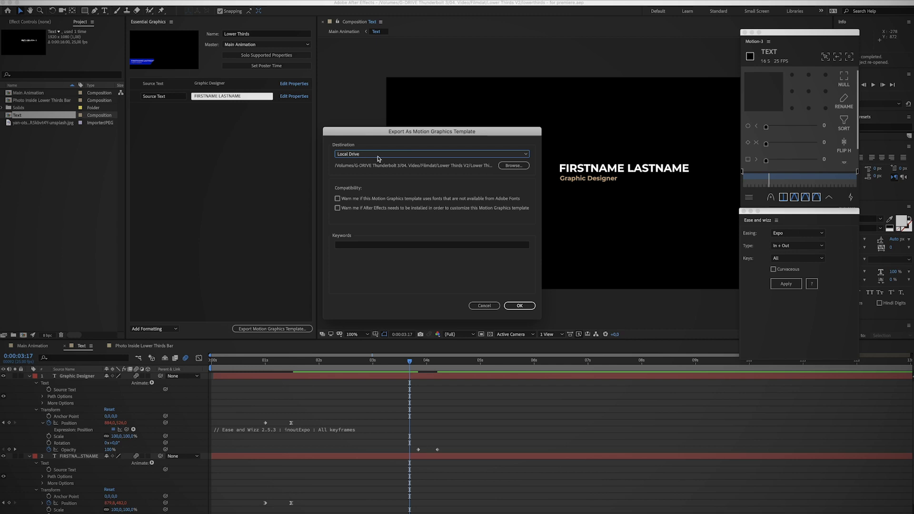
Keep Local Drive as the destination, reposition the export dialog, and confirm the export
left_click(379, 158)
scroll(378, 315, "down", 3)
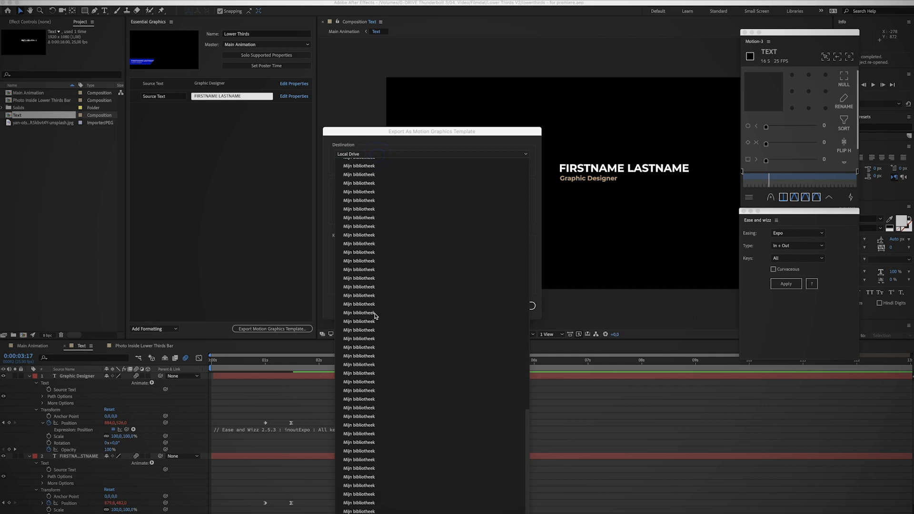
left_click(424, 137)
left_click_drag(423, 137, 372, 38)
left_click(376, 55)
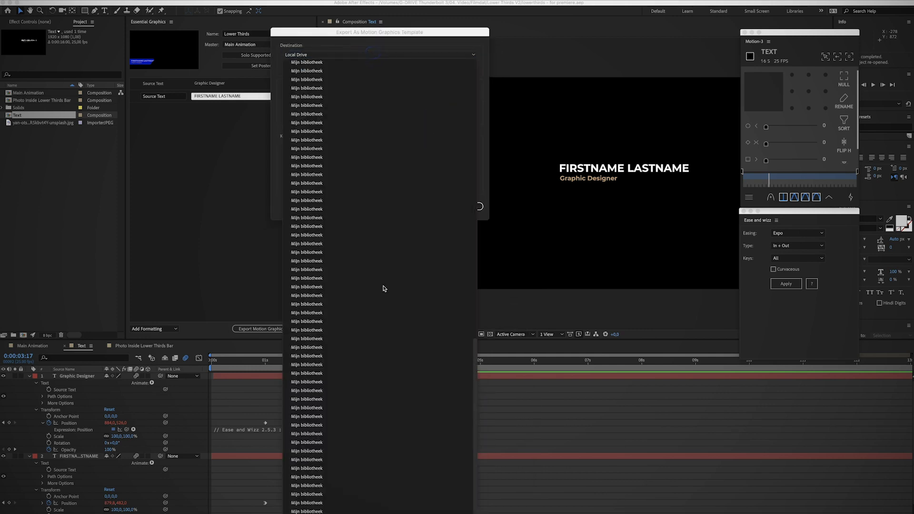
scroll(383, 289, "up", 2)
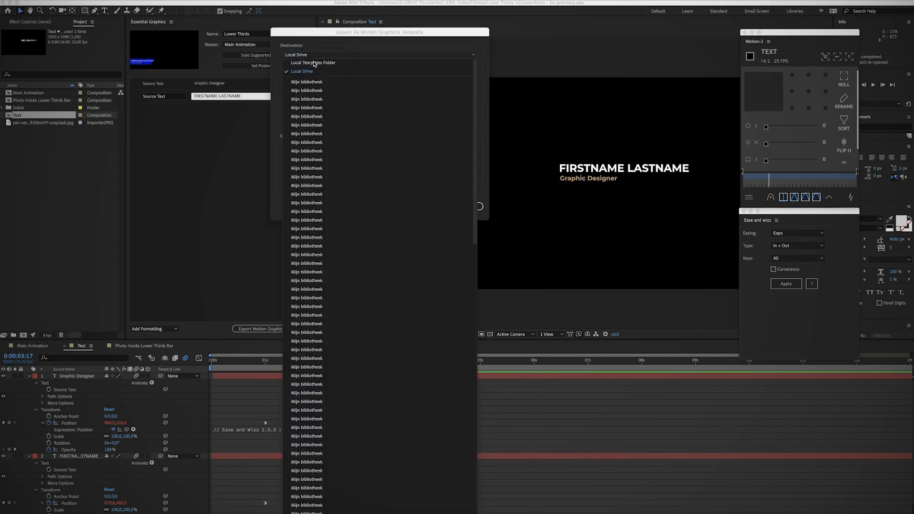
left_click(326, 35)
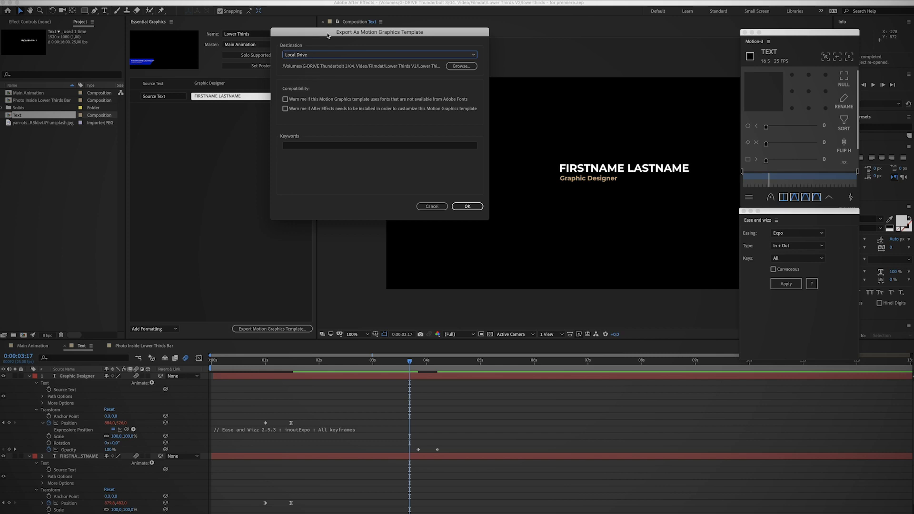
left_click_drag(322, 35, 327, 63)
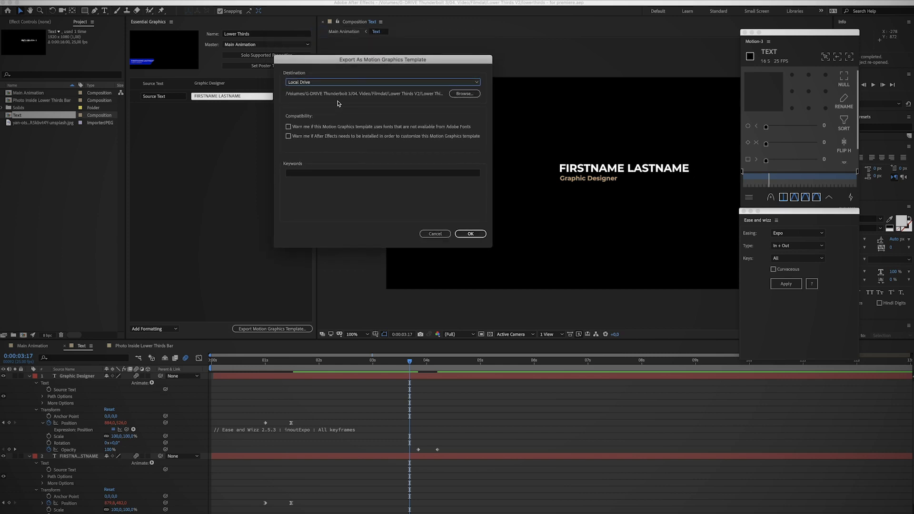
left_click(469, 237)
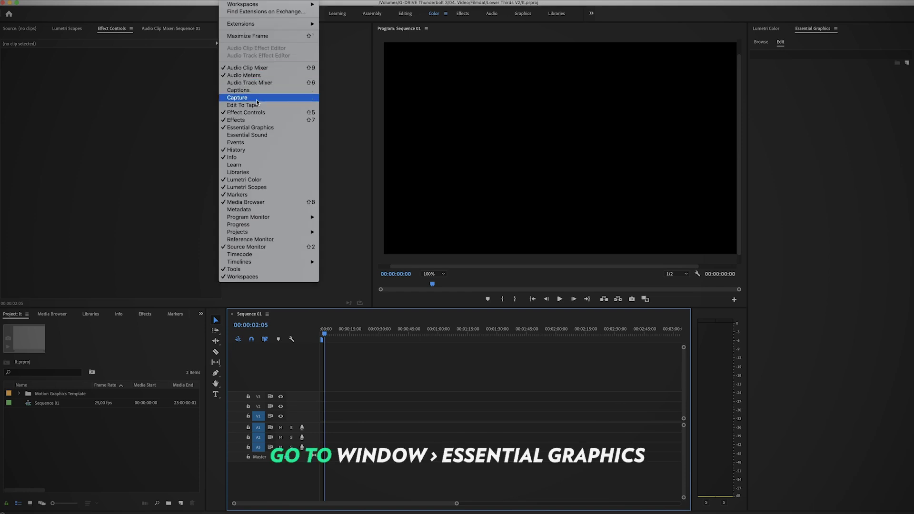
Open Premiere Pro's Essential Graphics panel, browse My Templates, and pick the exported .mogrt to install
left_click(256, 127)
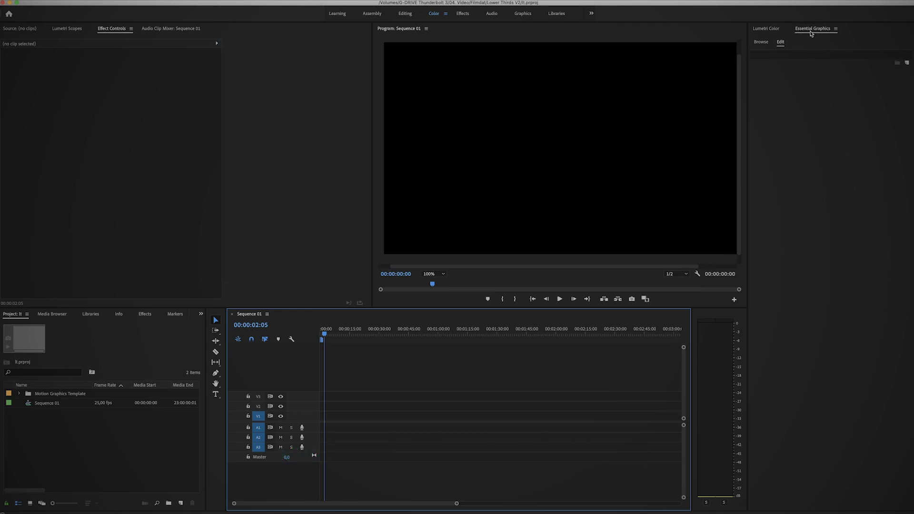
left_click(762, 43)
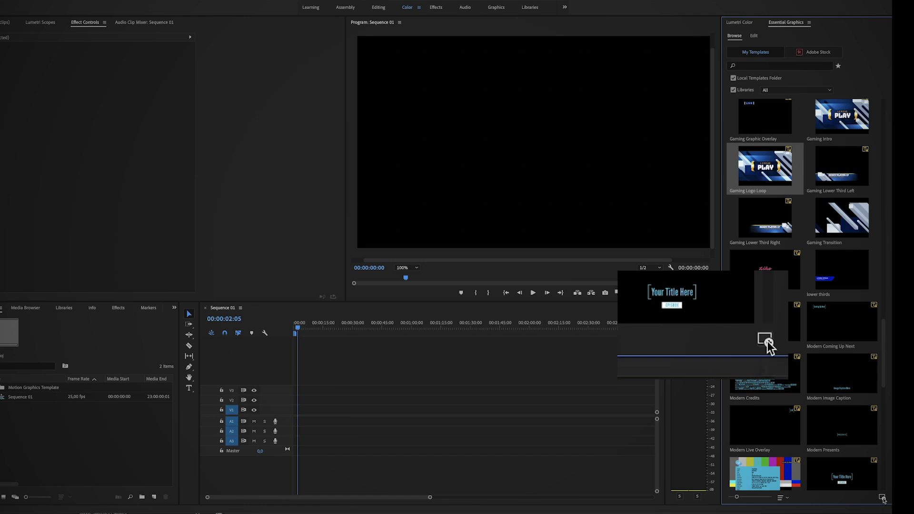
left_click(882, 498)
Install Lower Thirds, place it on V3 at the start of Sequence 01, preview it, and select the clip
key("Return")
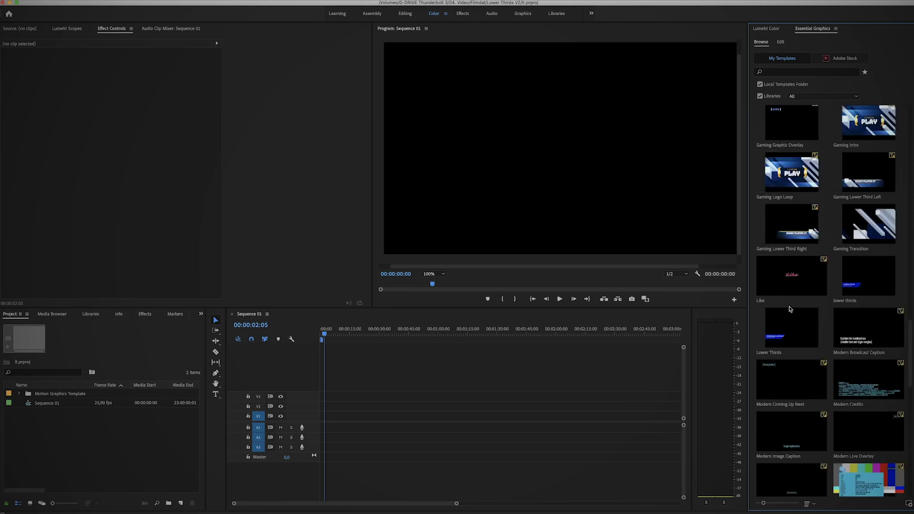
left_click(792, 322)
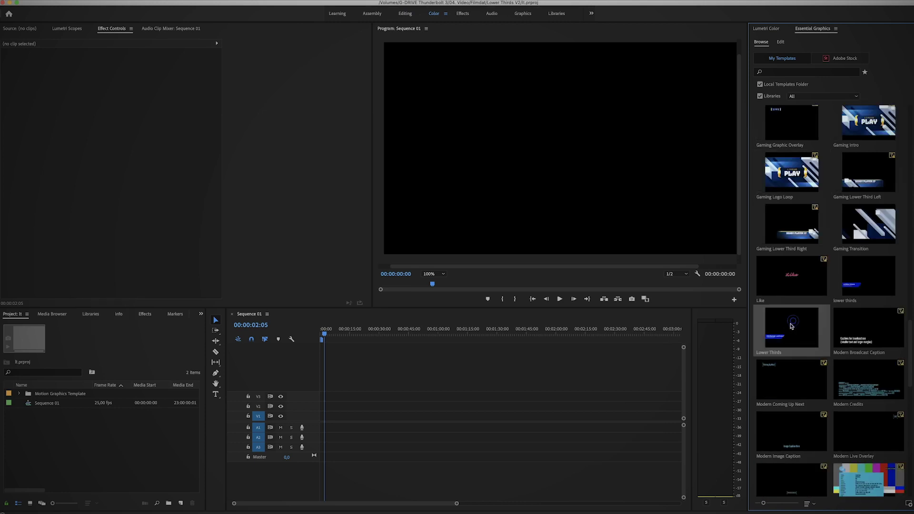
left_click_drag(792, 324, 325, 401)
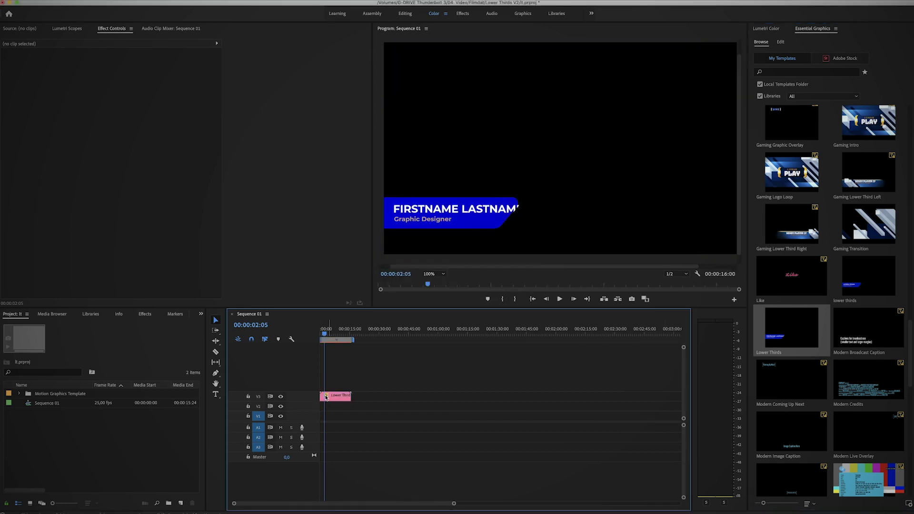
key("Home")
key("space")
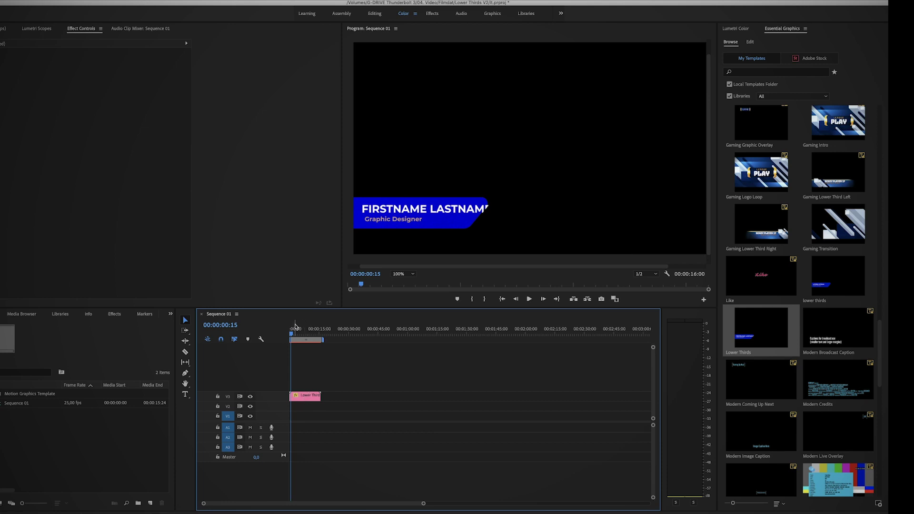
left_click(307, 399)
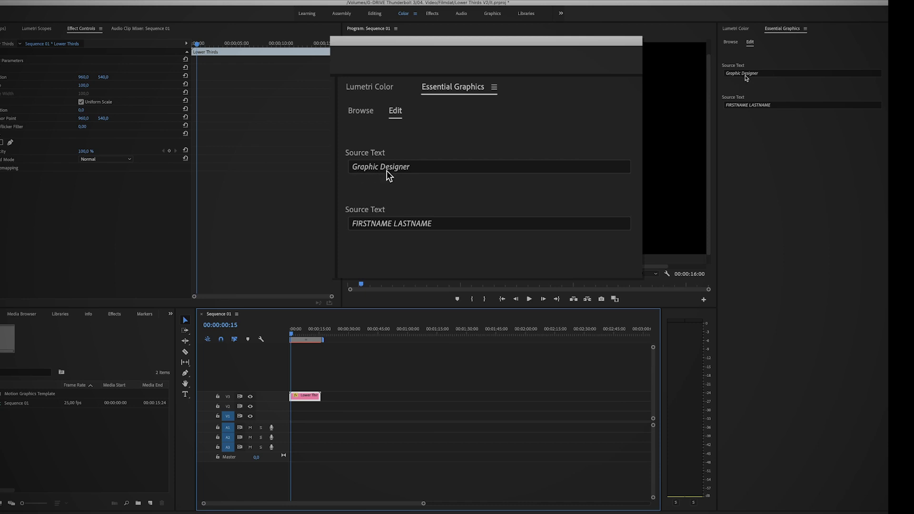
left_click(748, 106)
key("ctrl+a")
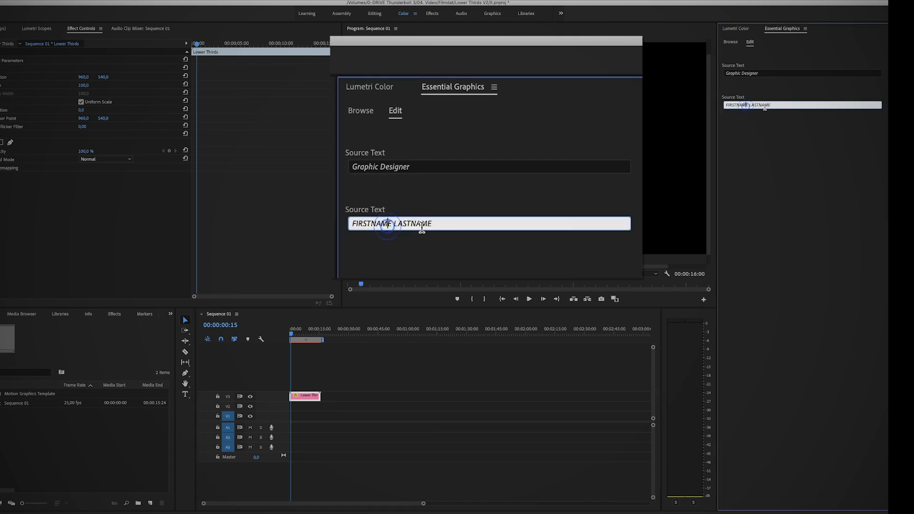
left_click(777, 107)
triple_click(777, 107)
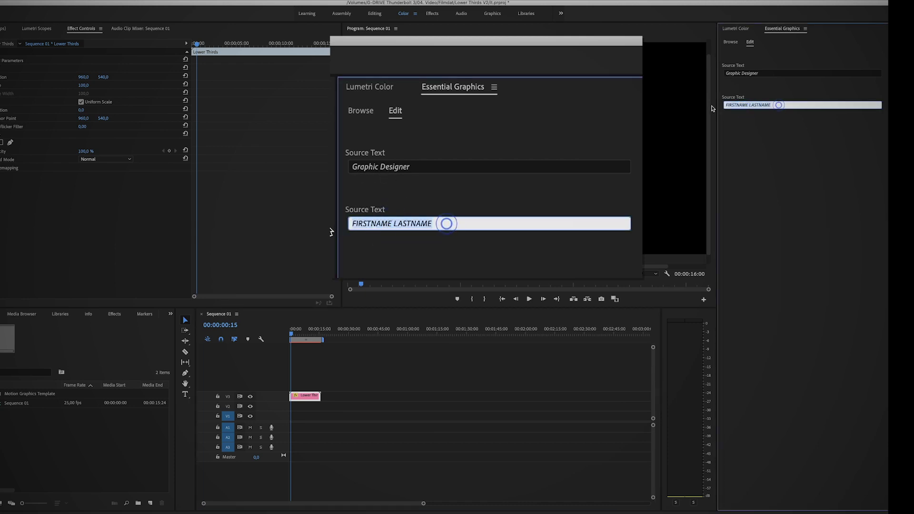